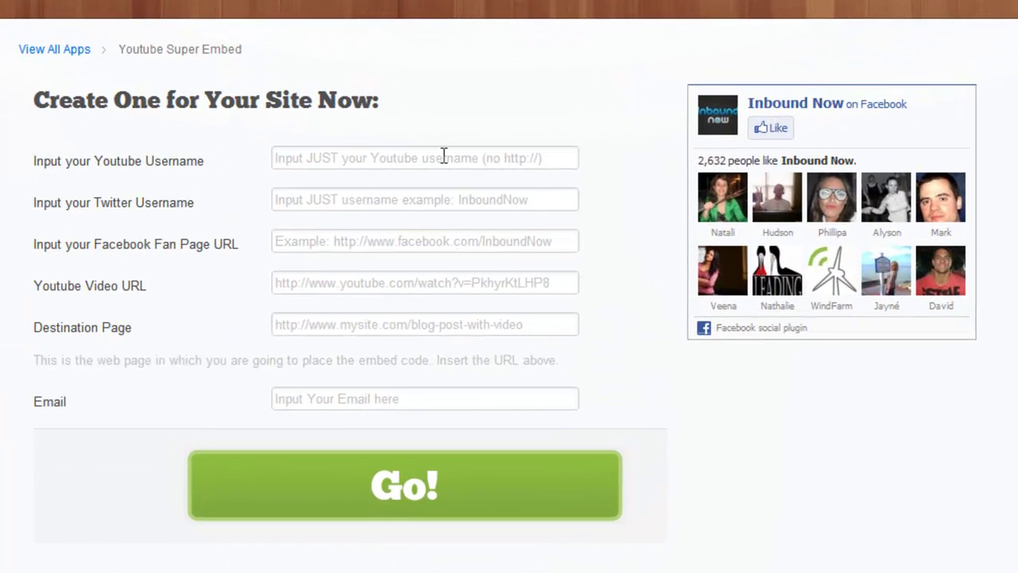
# Step: Enter 'inboundnow' as both the YouTube username and the Twitter username
pyautogui.click(444, 156)
pyautogui.scroll(1, 444, 156)
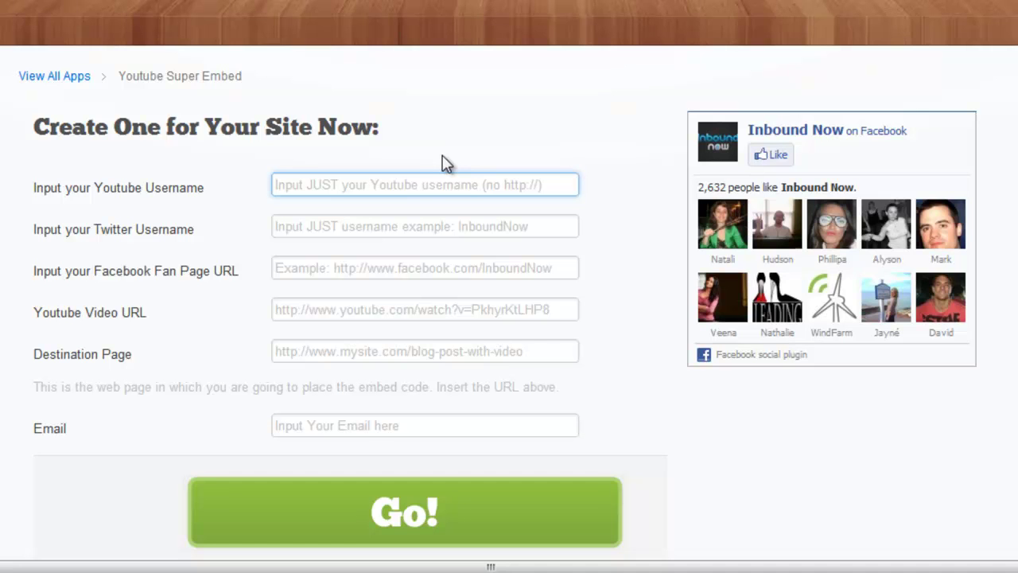
pyautogui.write('inboundnow')
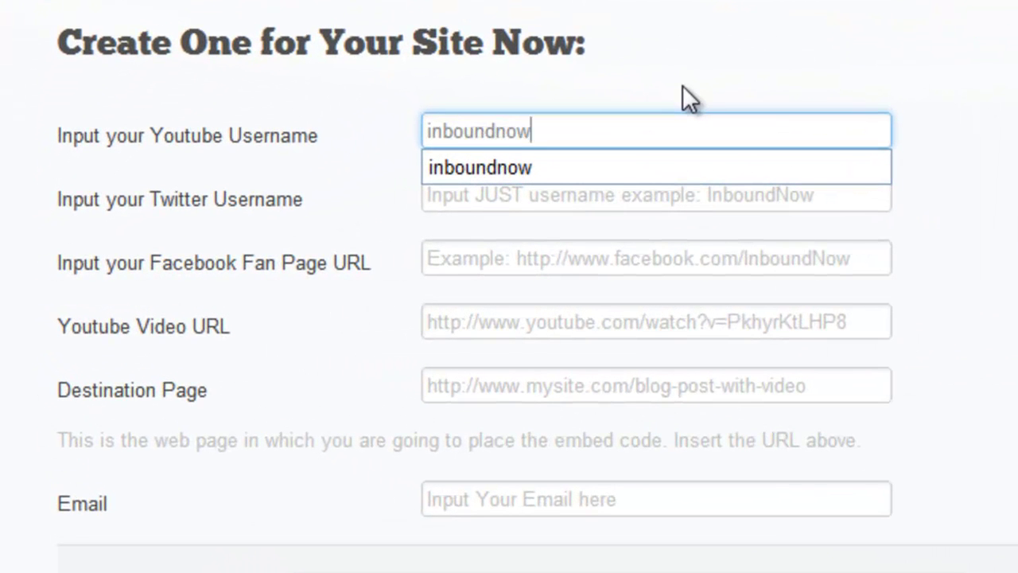
pyautogui.click(673, 210)
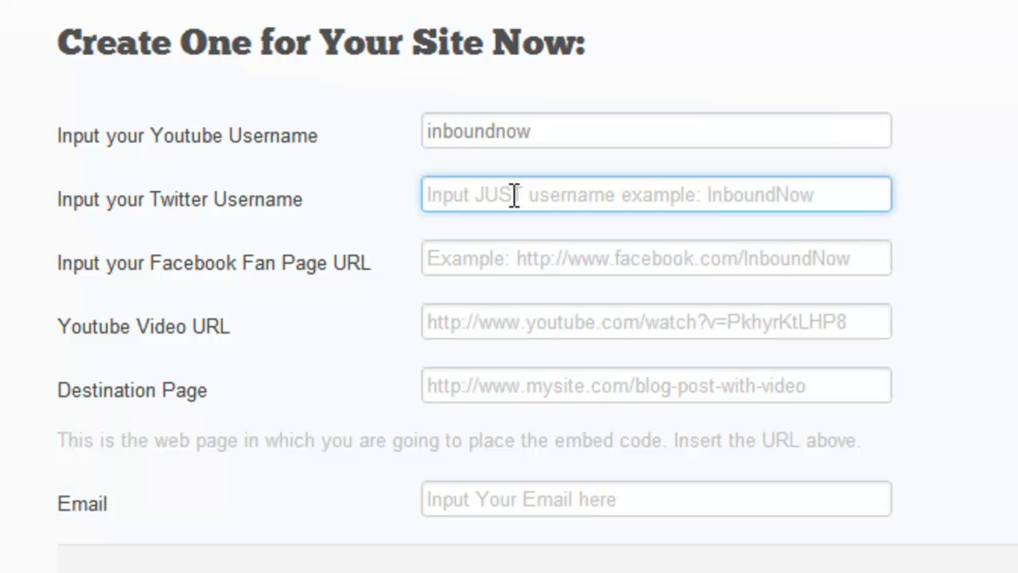
pyautogui.write('inb')
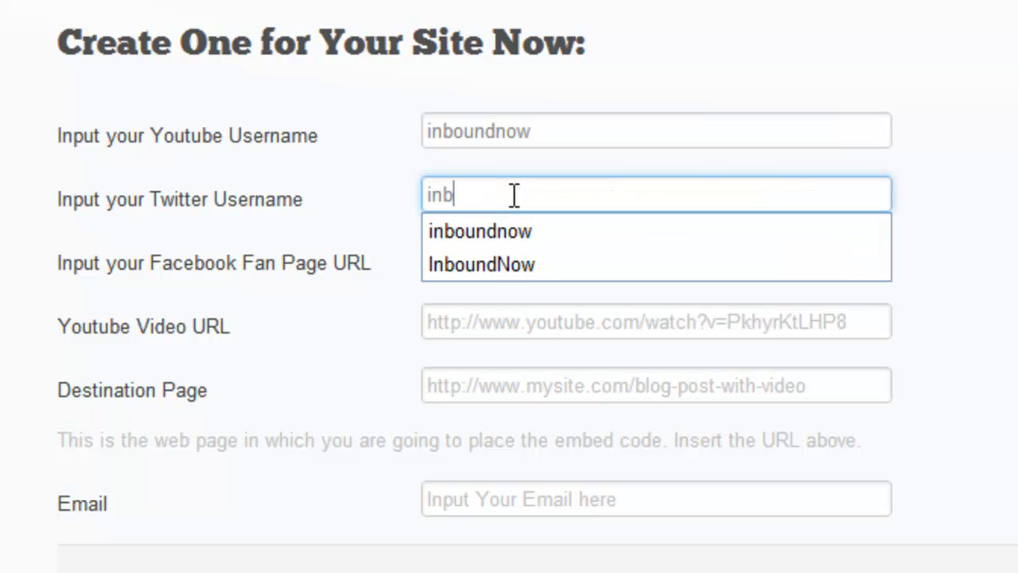
pyautogui.write('oundnow')
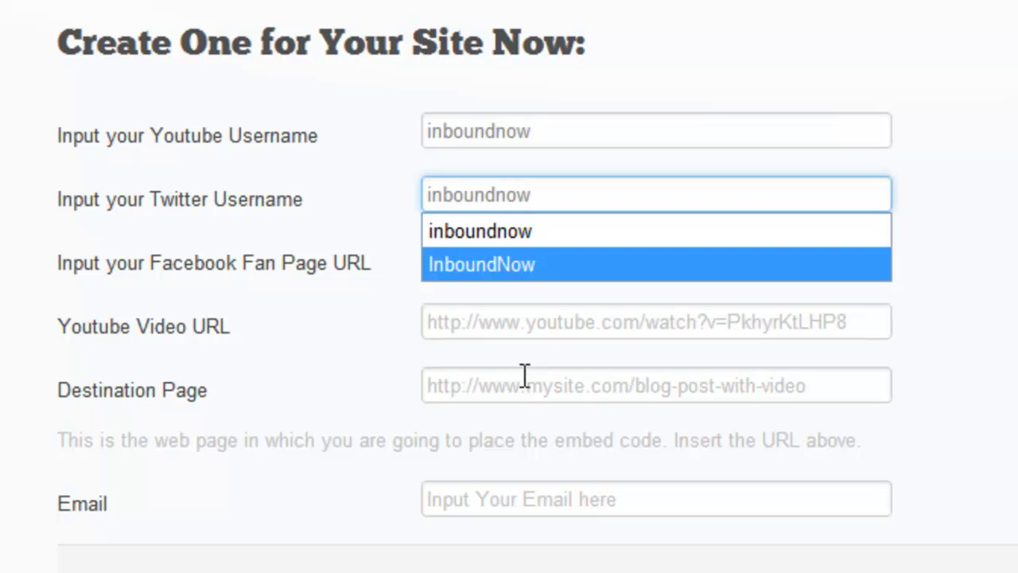
pyautogui.click(540, 321)
# Step: Fill the Facebook fan page URL with the Inbound Now page suggestion
pyautogui.click(521, 266)
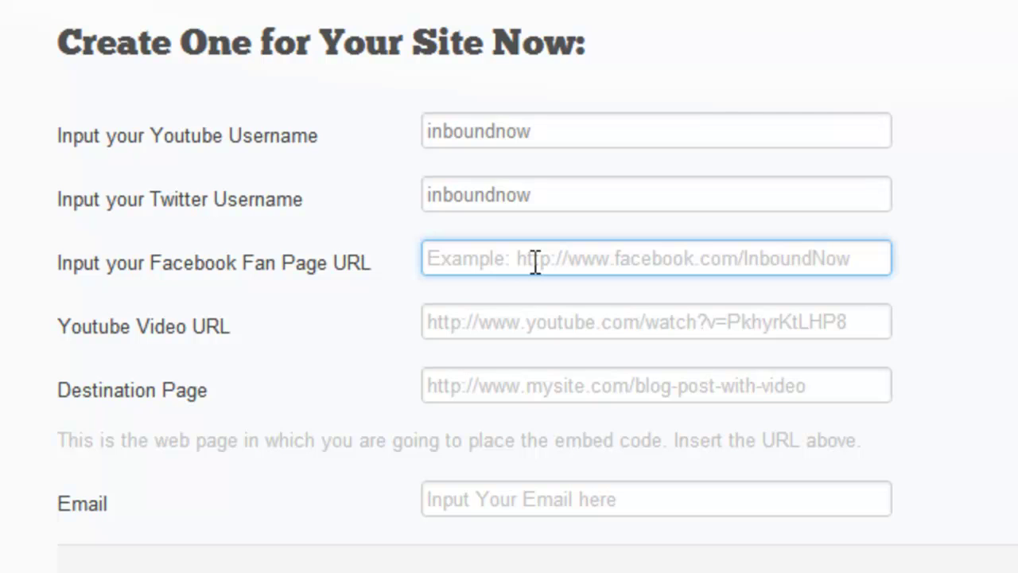
pyautogui.write('h')
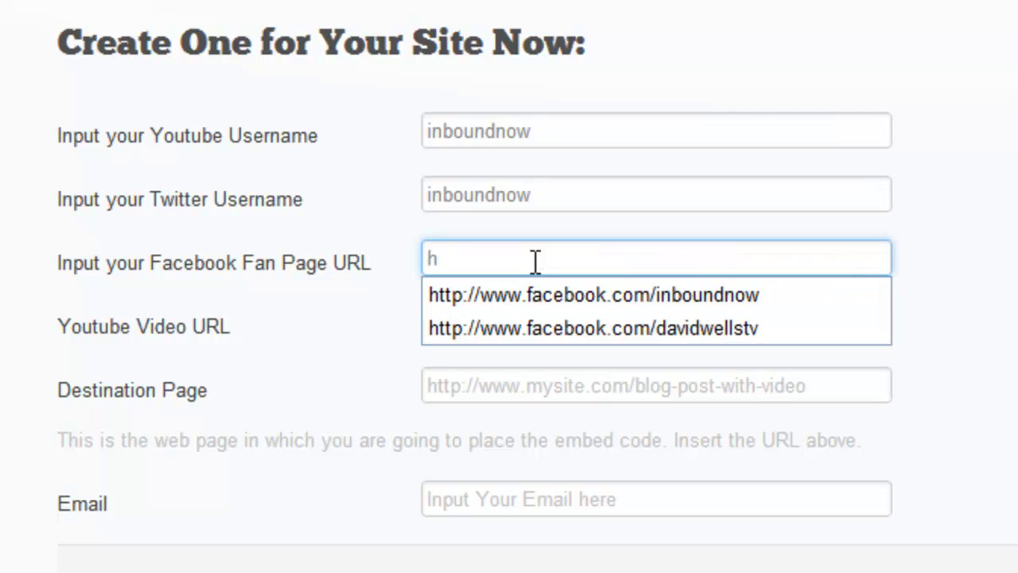
pyautogui.click(535, 301)
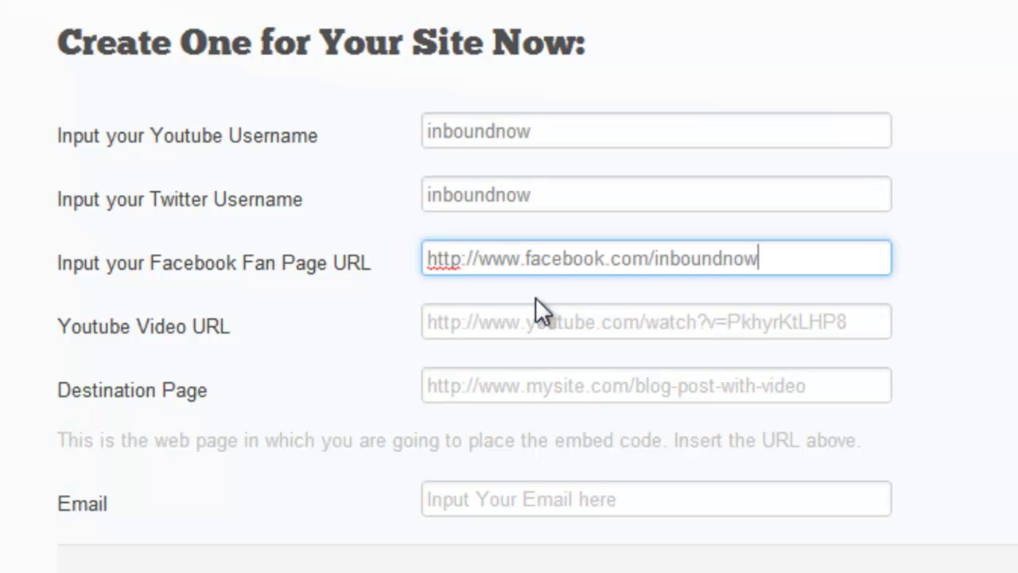
pyautogui.click(511, 332)
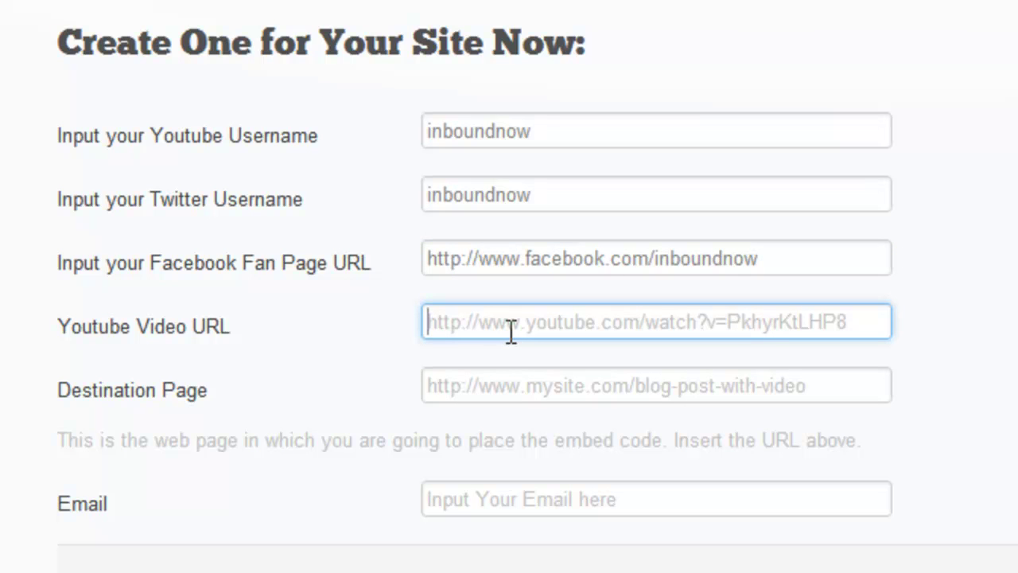
# Step: Pick the previously used video URL and paste the blog post's address as Destination Page
pyautogui.write('h')
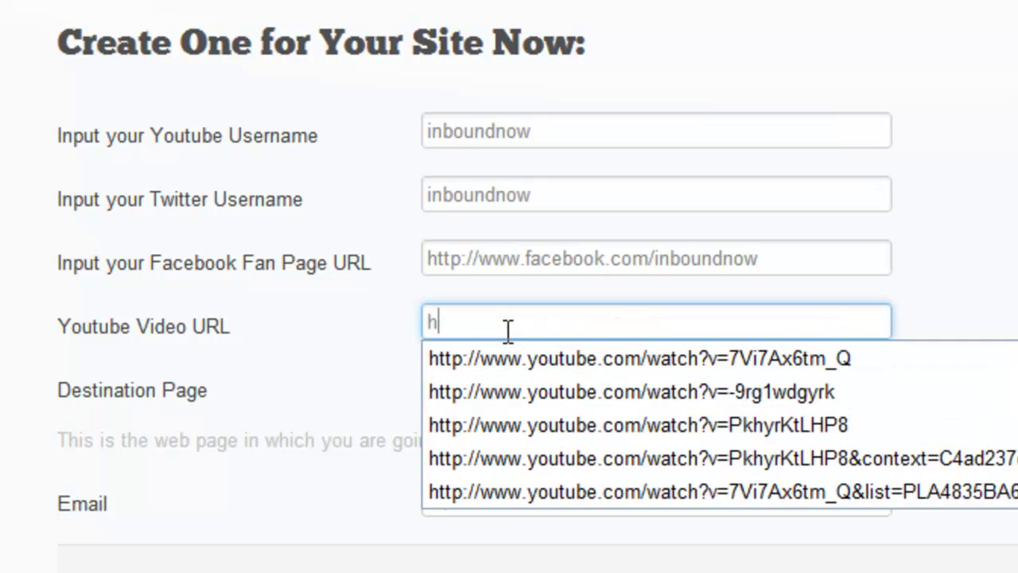
pyautogui.click(517, 405)
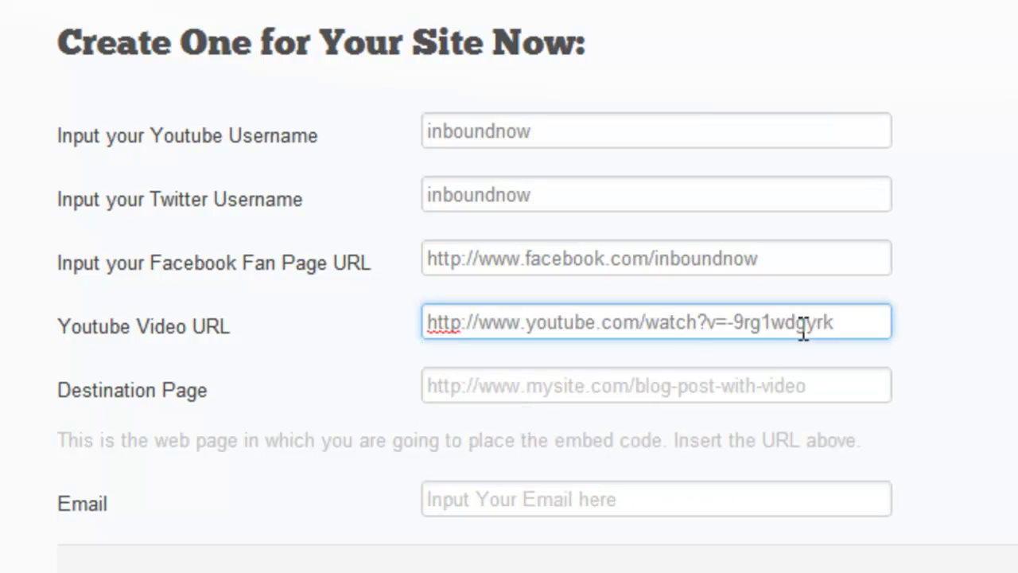
pyautogui.click(483, 387)
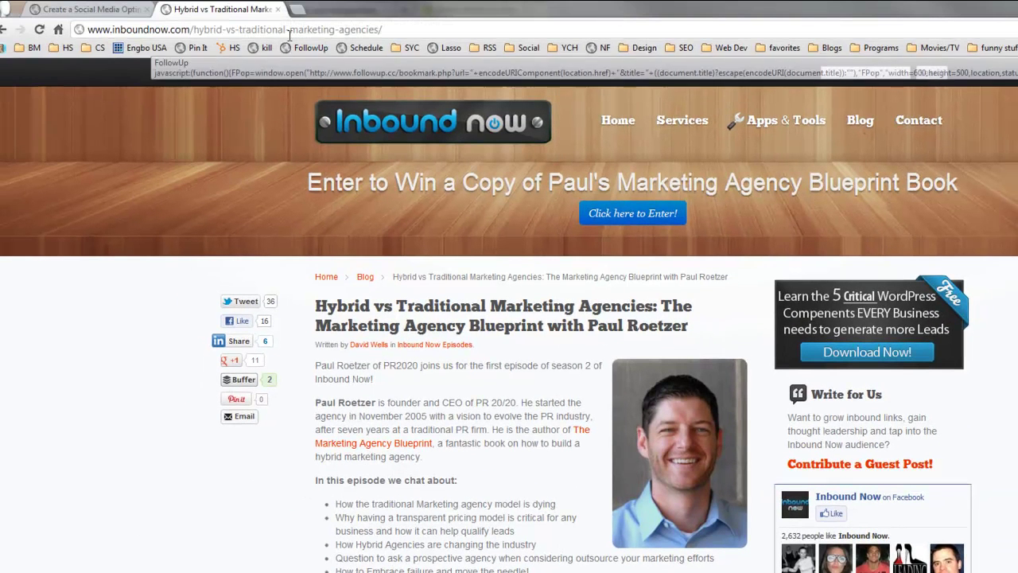
pyautogui.click(291, 31)
pyautogui.hotkey('ctrl', 'c')
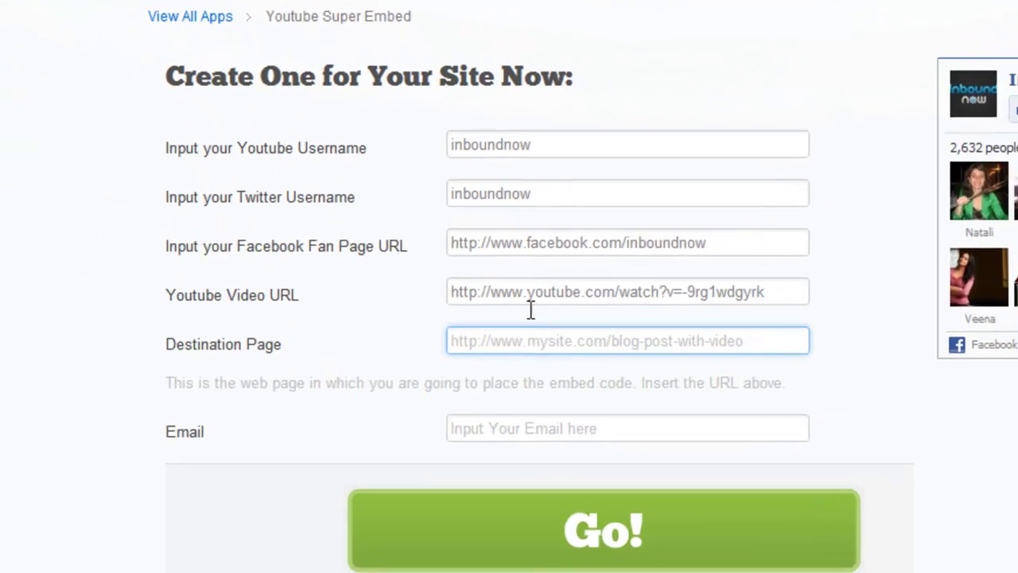
pyautogui.click(532, 339)
pyautogui.hotkey('ctrl', 'v')
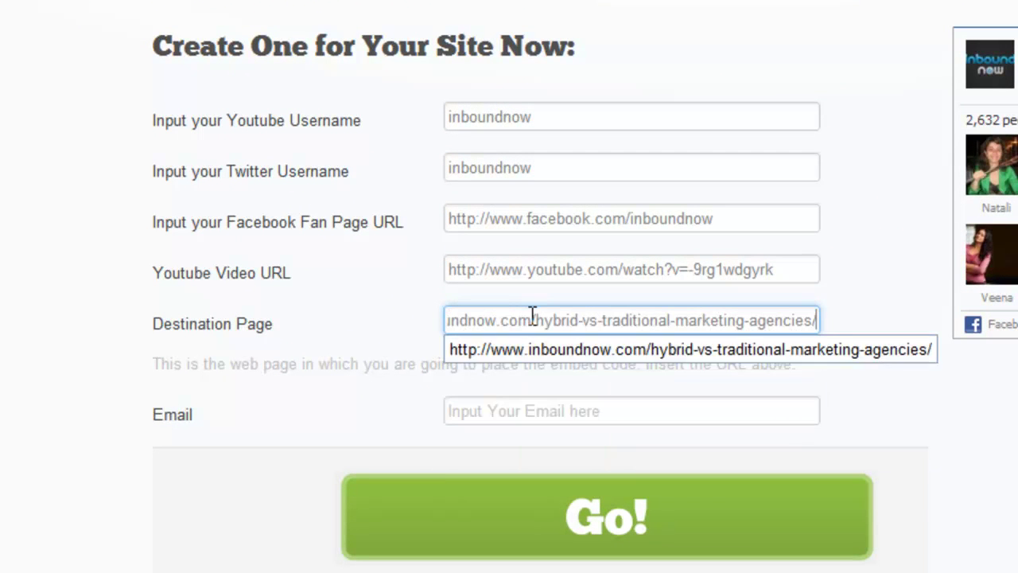
# Step: Fill in the saved e-mail address and submit the form with Go!
pyautogui.click(563, 407)
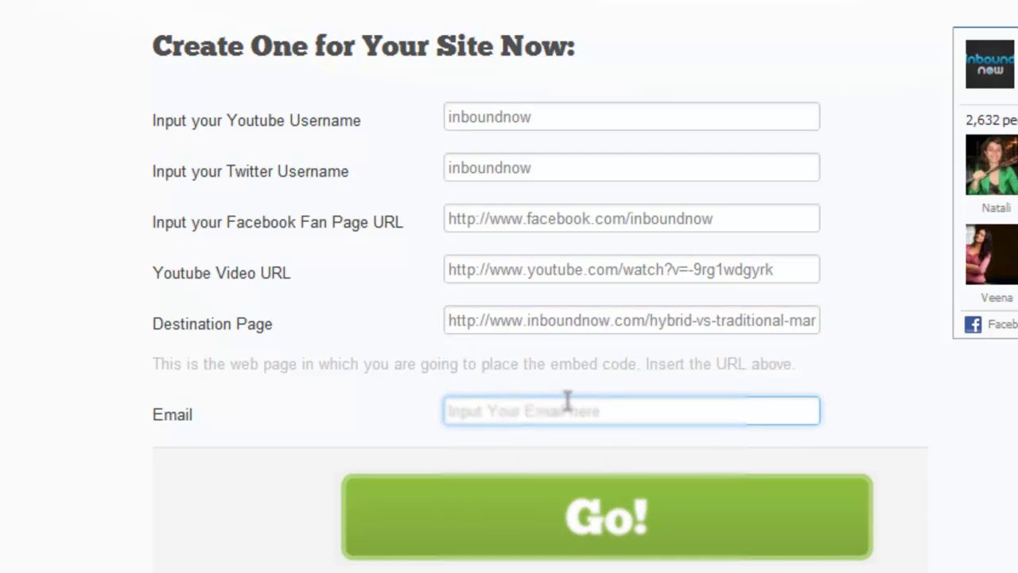
pyautogui.click(566, 402)
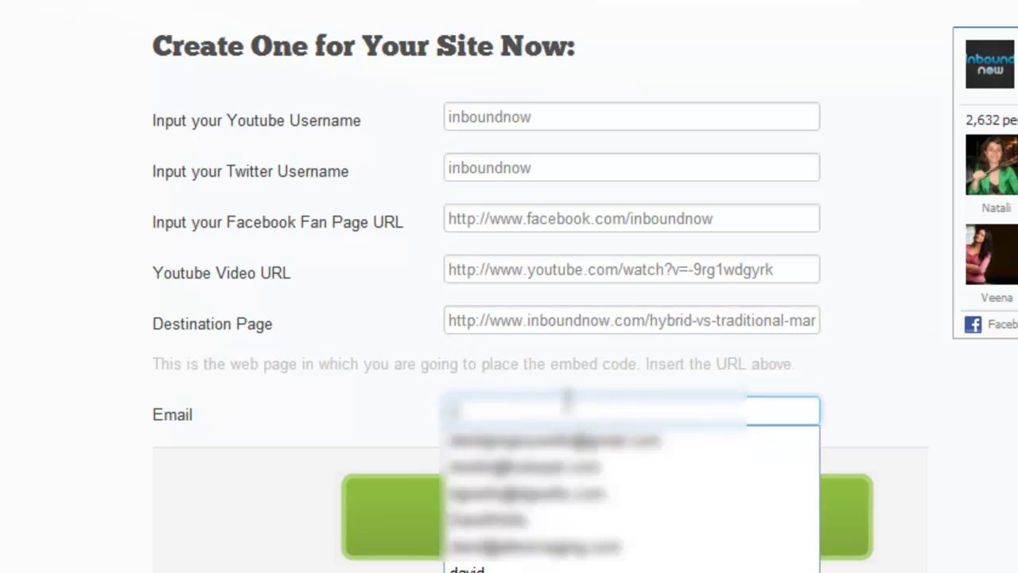
pyautogui.click(565, 469)
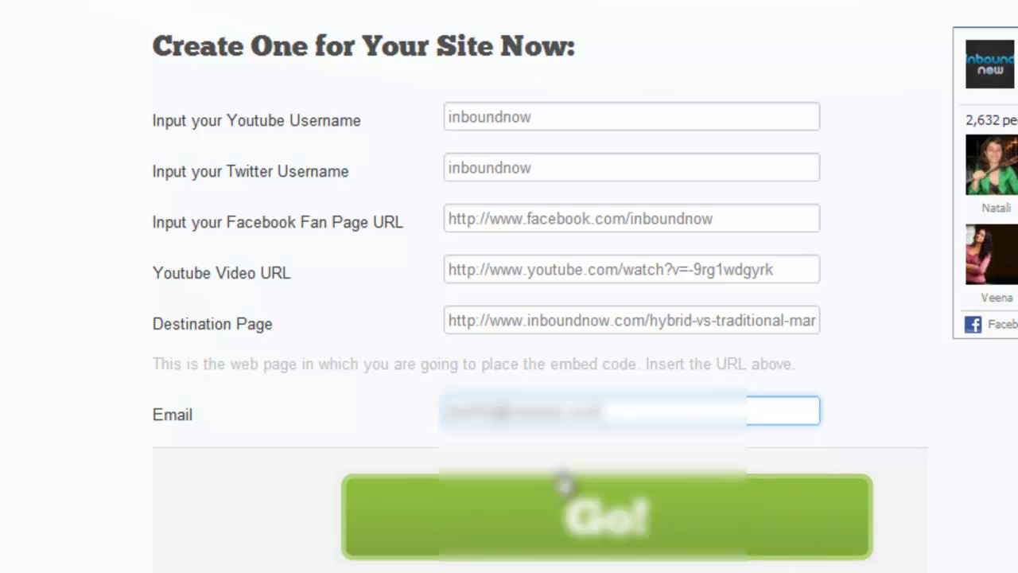
pyautogui.click(560, 531)
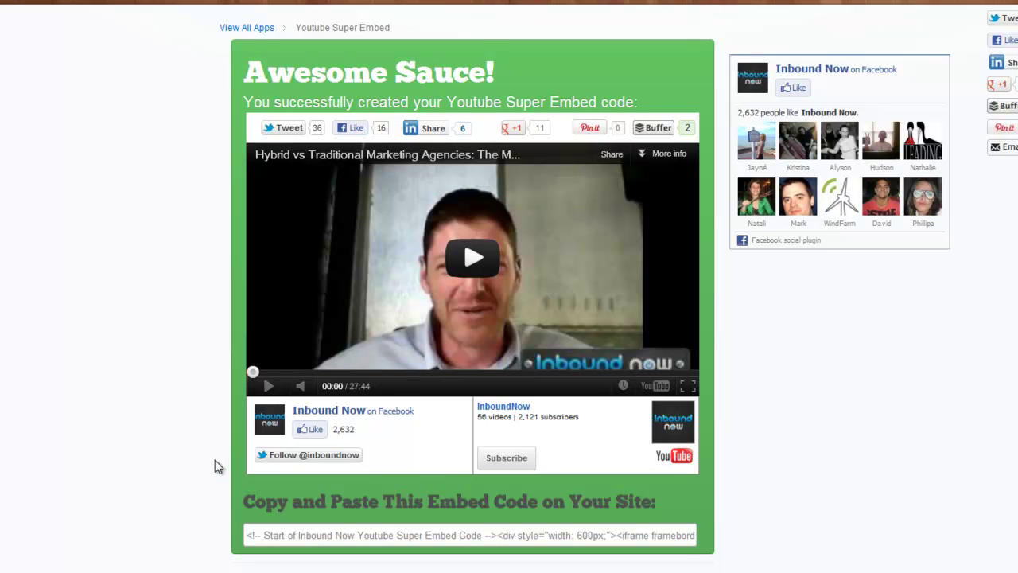
# Step: Regenerate the embed with 'Change / Update Now!' and select the generated embed code
pyautogui.scroll(-3, 215, 446)
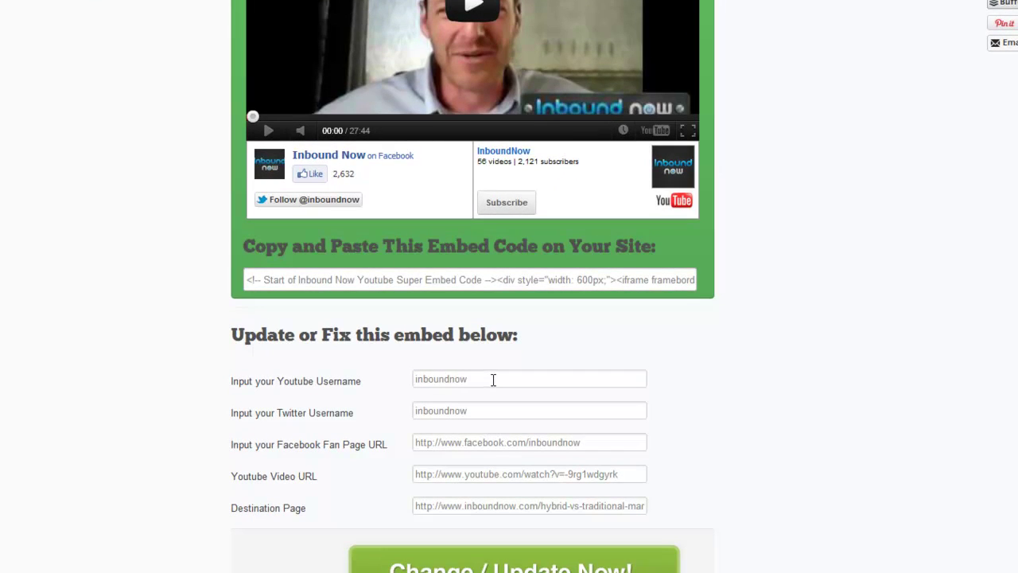
pyautogui.scroll(-1, 493, 379)
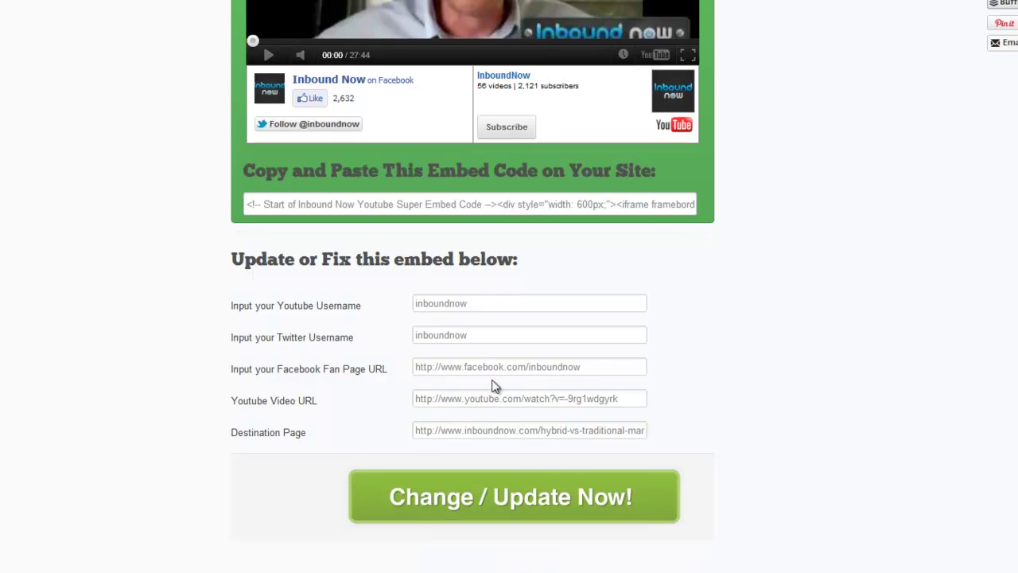
pyautogui.click(495, 501)
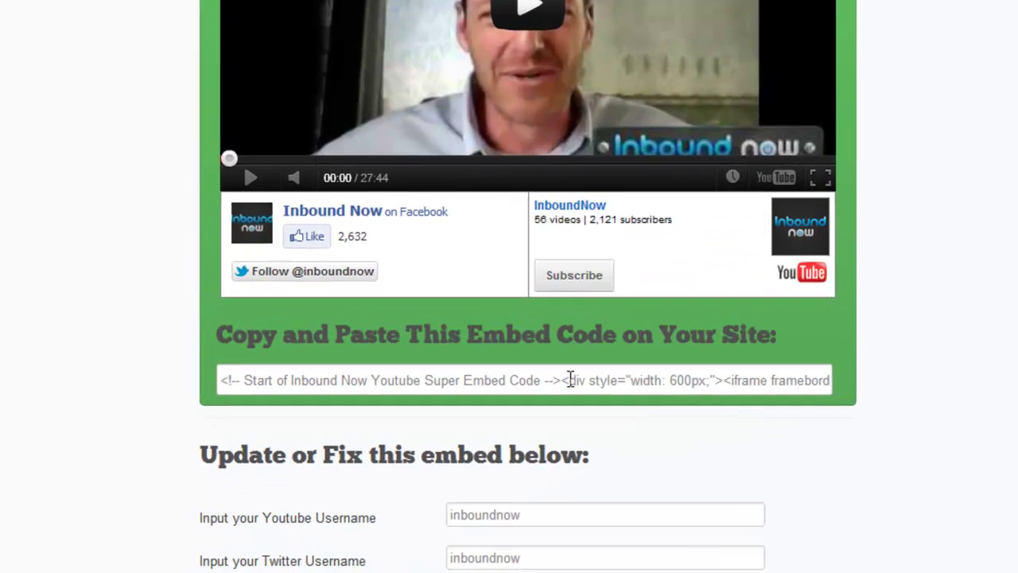
pyautogui.click(504, 430)
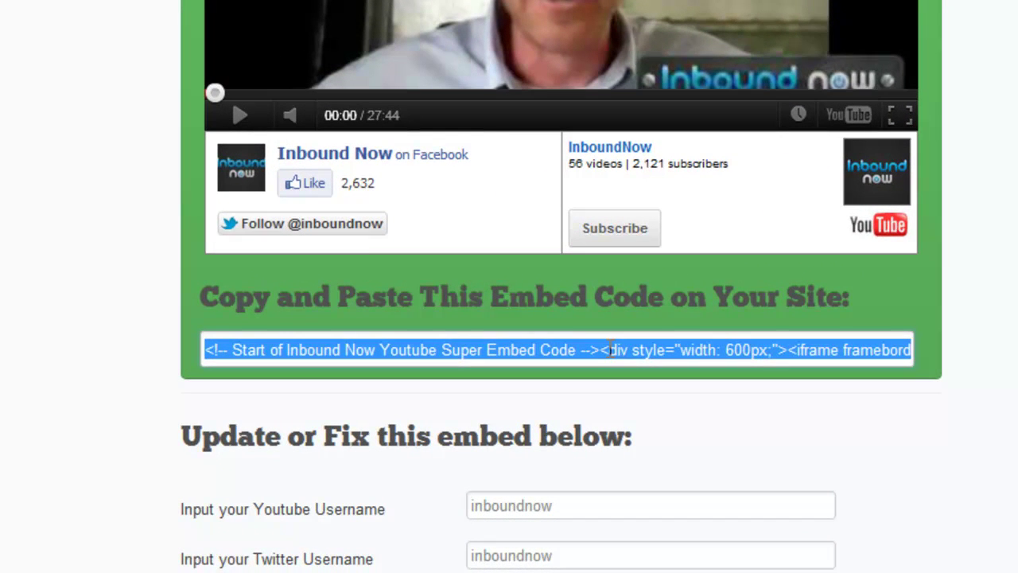
# Step: Copy the selected Super Embed code from the right-click menu
pyautogui.rightClick(610, 350)
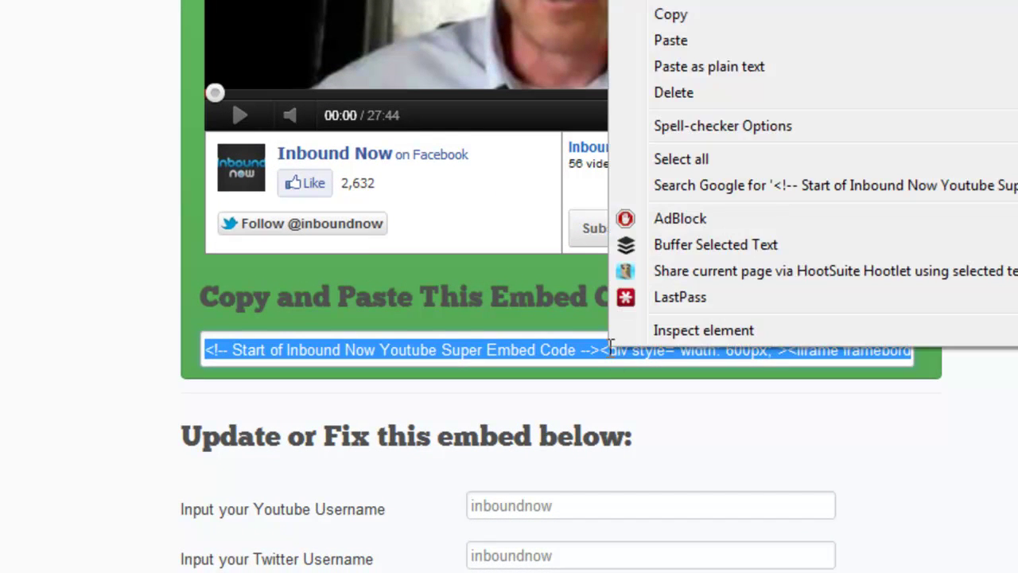
pyautogui.click(693, 22)
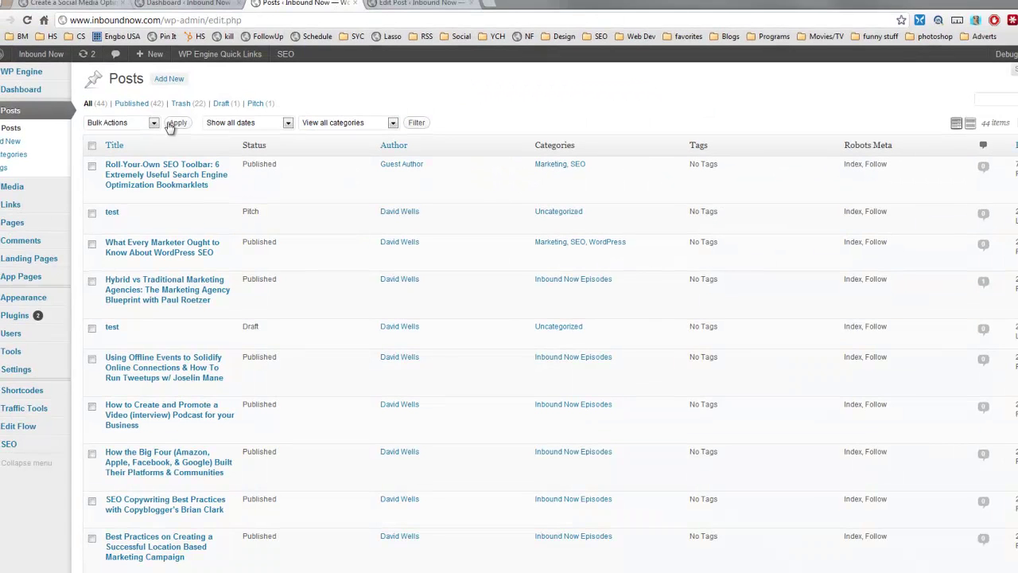
# Step: In the post's HTML view, paste the new embed code over the old iframe embed
pyautogui.click(402, 4)
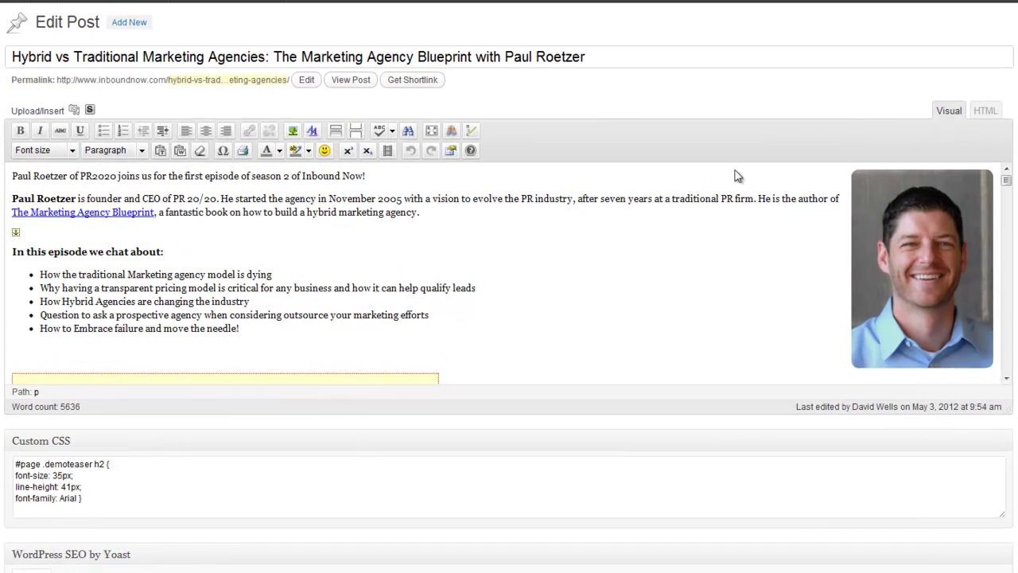
pyautogui.click(984, 112)
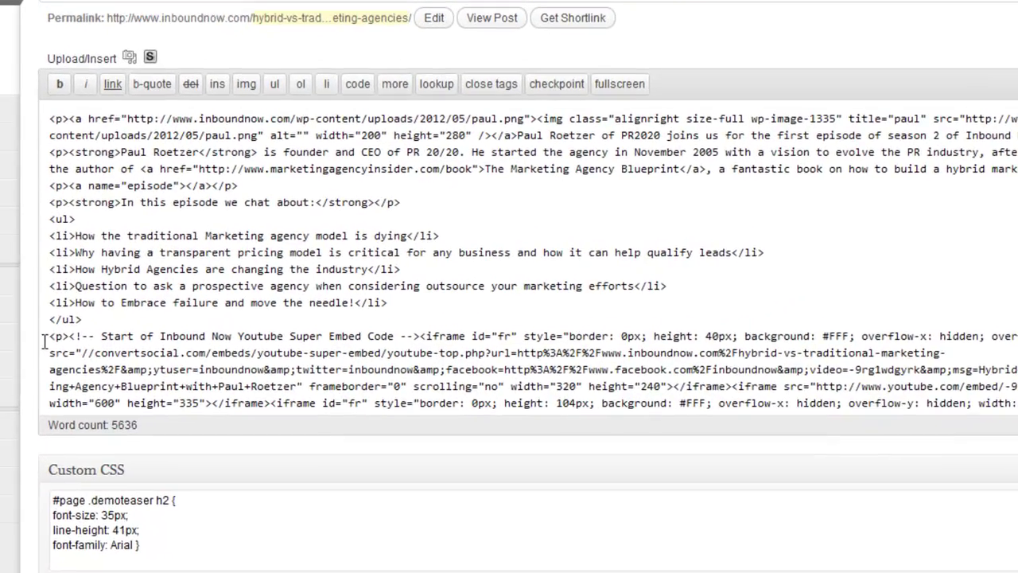
pyautogui.moveTo(48, 335); pyautogui.dragTo(777, 361)
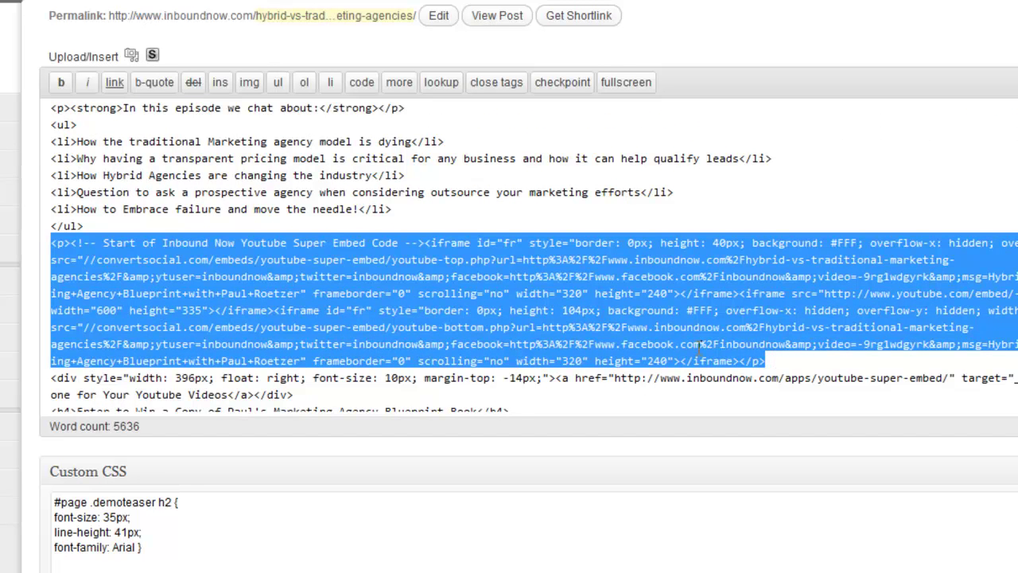
pyautogui.hotkey('ctrl', 'v')
pyautogui.moveTo(84, 243); pyautogui.dragTo(345, 310)
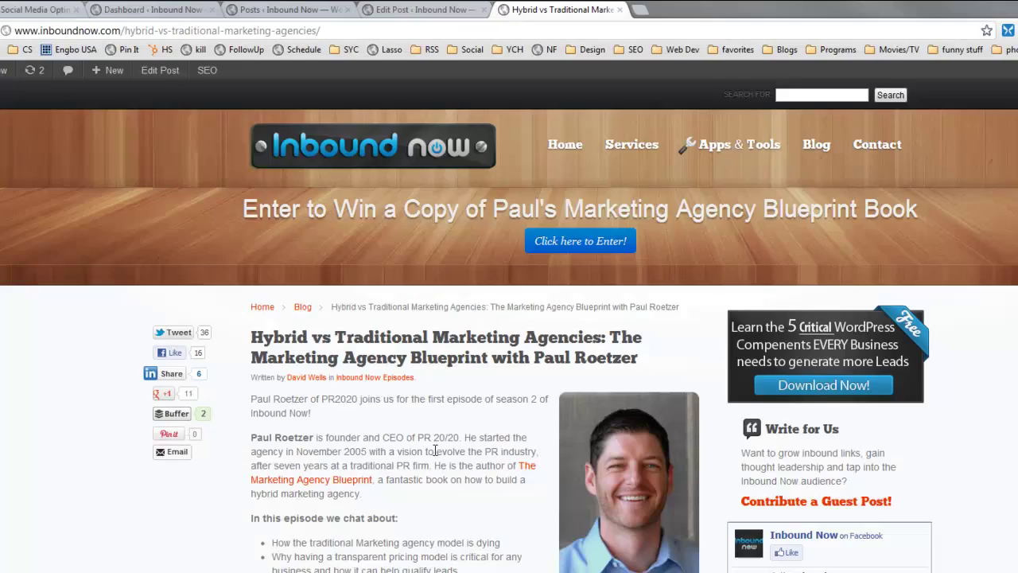
# Step: Scroll down the live post to see the video with Facebook and YouTube subscribe panels
pyautogui.scroll(-4, 436, 451)
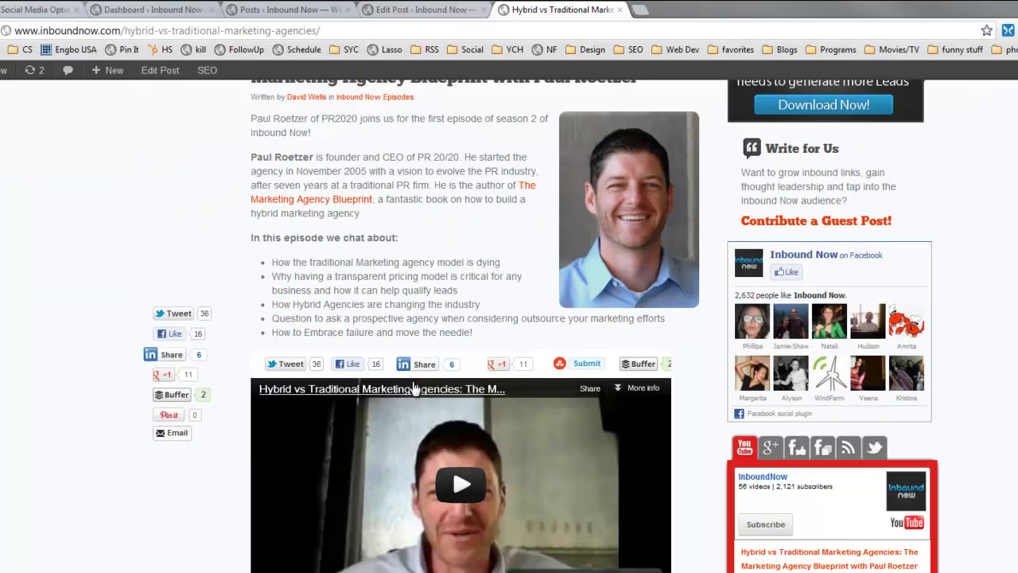
pyautogui.scroll(-1, 484, 307)
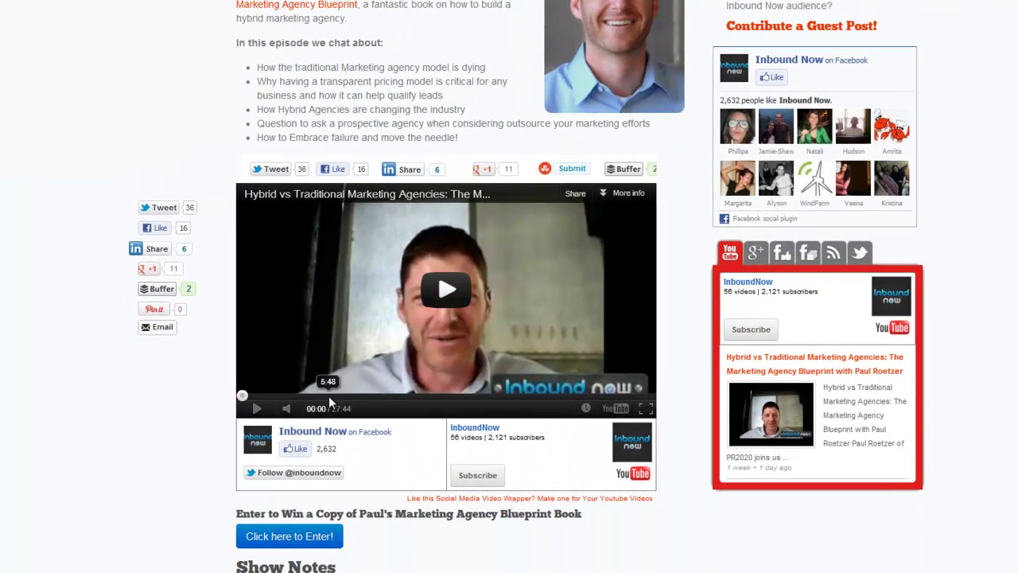